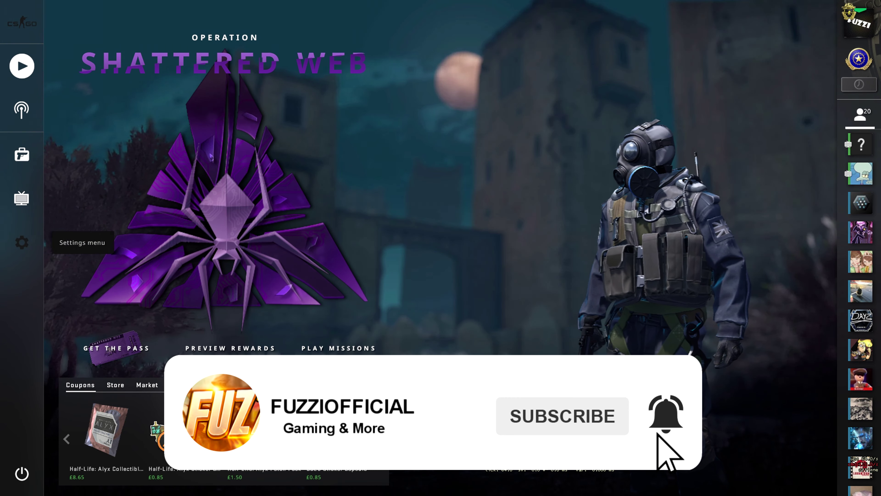
Step: Open the game's video settings and inspect the available display modes
{"action": "left_click", "coordinate": [22, 242]}
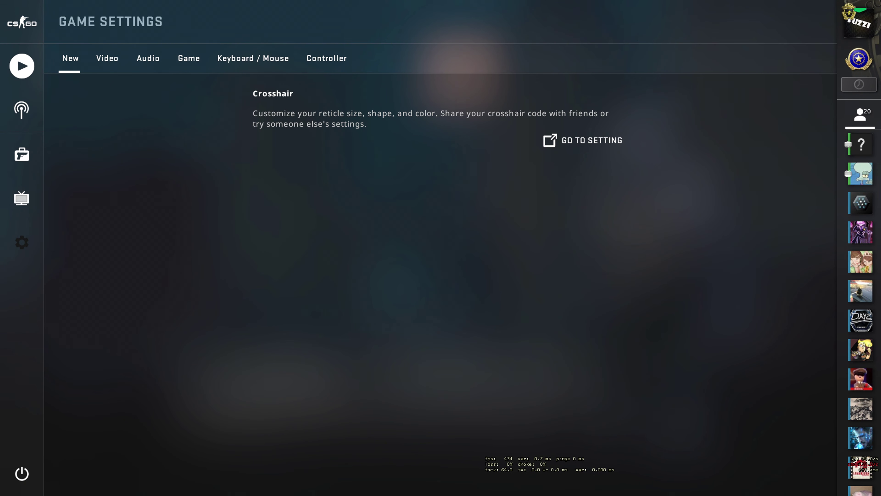
{"action": "left_click", "coordinate": [107, 58]}
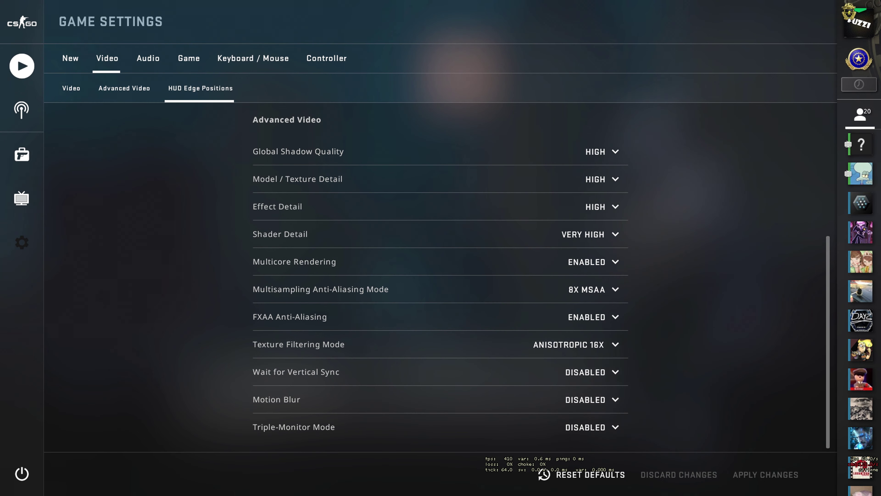
{"action": "left_click", "coordinate": [71, 88]}
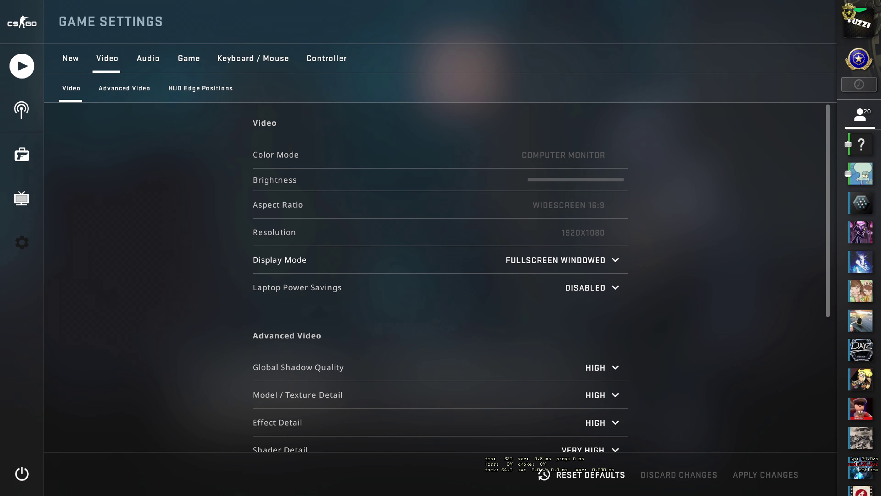
{"action": "left_click", "coordinate": [561, 260]}
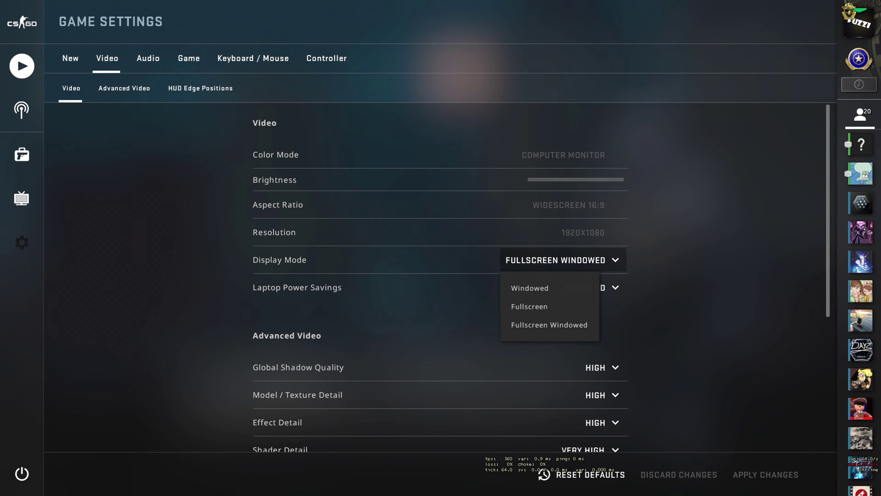
{"action": "key", "text": "Escape"}
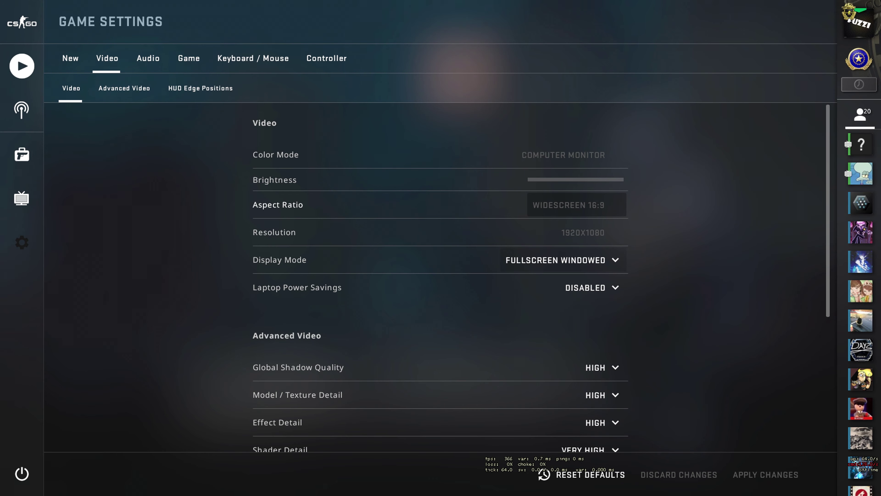
Step: Review the advanced video settings, including the choices for multisampling anti-aliasing and texture filtering
{"action": "scroll", "coordinate": [555, 288], "scroll_direction": "down", "scroll_amount": 1}
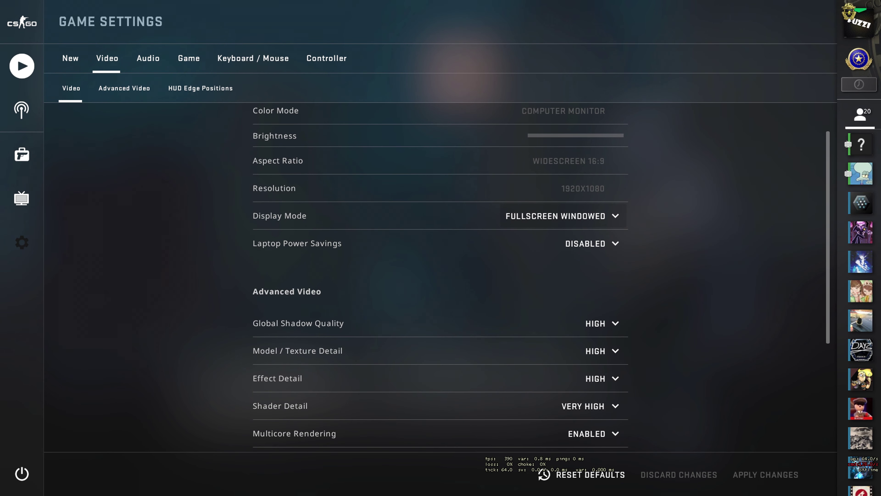
{"action": "scroll", "coordinate": [589, 243], "scroll_direction": "down", "scroll_amount": 1}
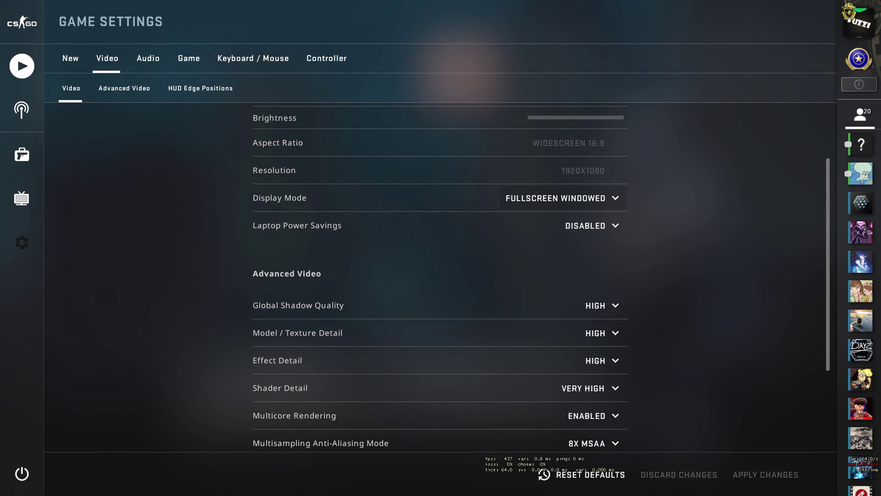
{"action": "scroll", "coordinate": [541, 243], "scroll_direction": "down", "scroll_amount": 4}
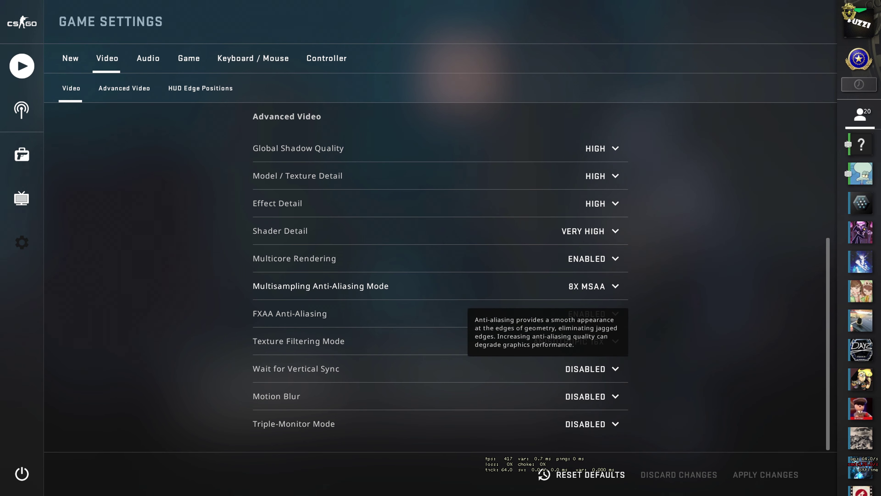
{"action": "left_click", "coordinate": [593, 286]}
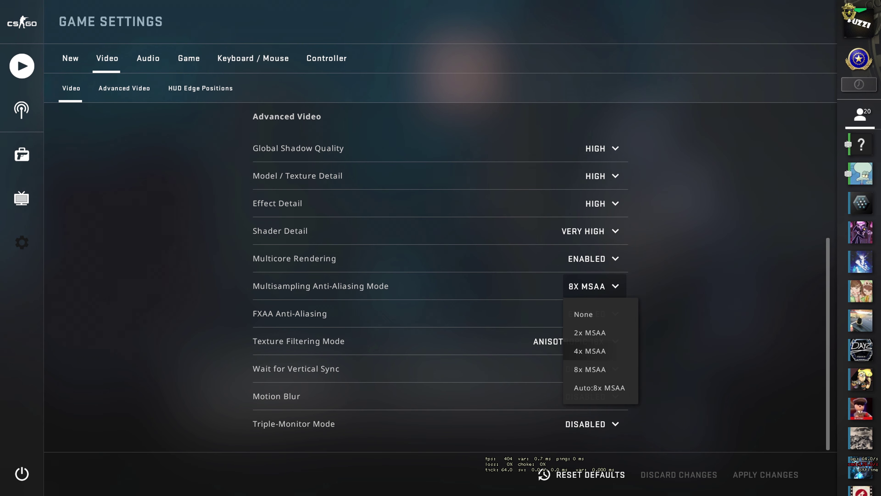
{"action": "left_click", "coordinate": [593, 286]}
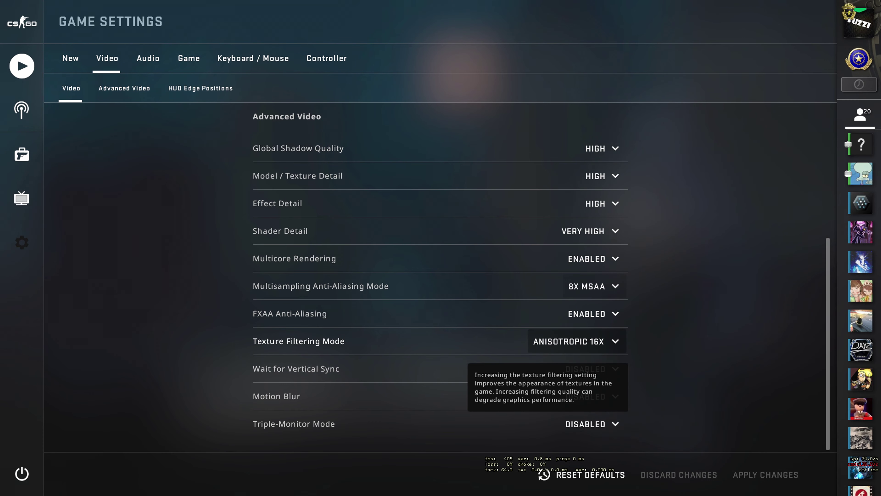
{"action": "left_click", "coordinate": [576, 341]}
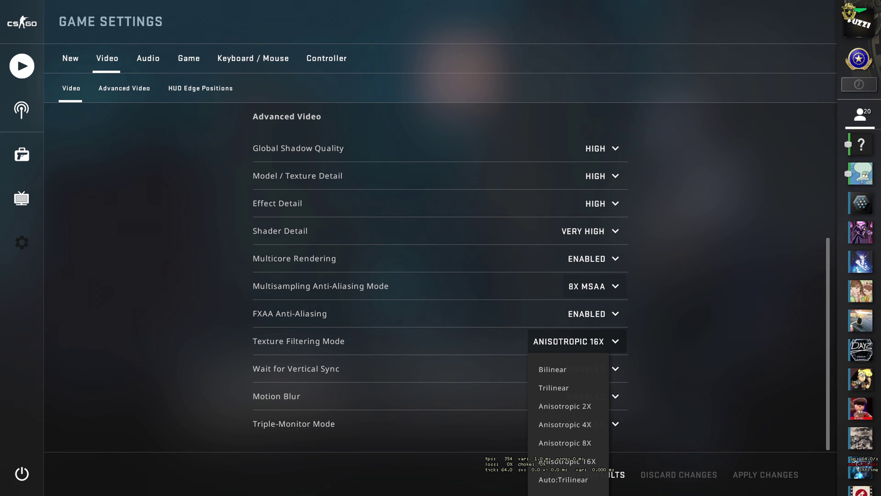
{"action": "key", "text": "Escape"}
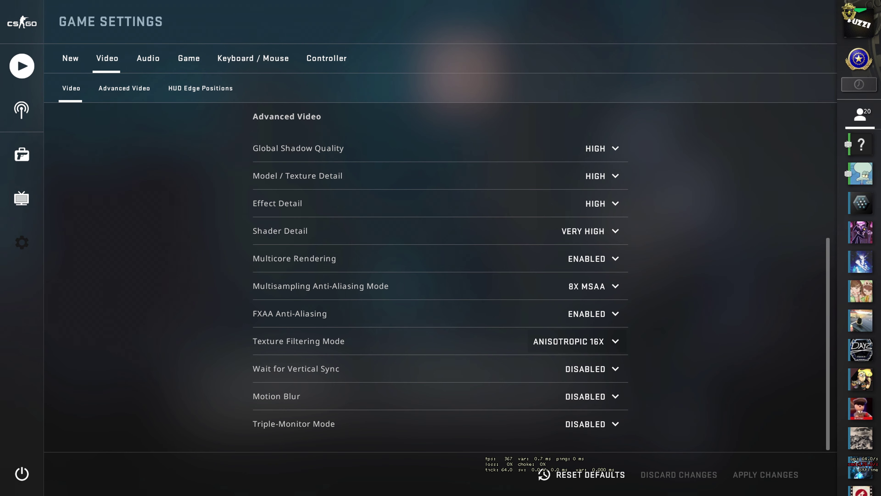
Step: Open the developer console and run fps_max 0 to uncap the frame rate
{"action": "key", "text": "grave"}
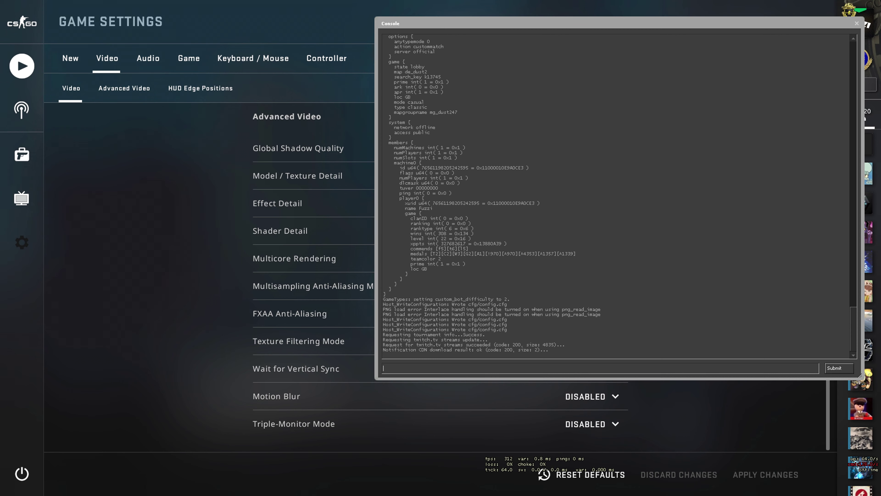
{"action": "type", "text": "fps_max "}
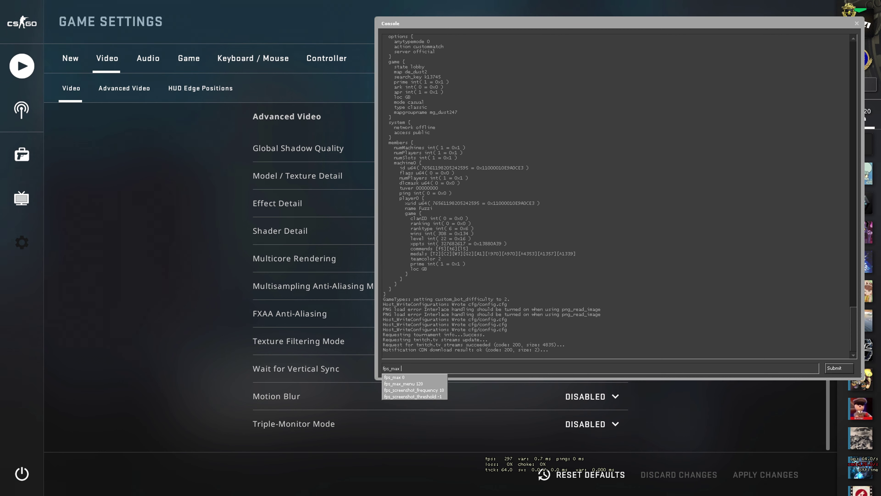
{"action": "type", "text": "0"}
{"action": "key", "text": "Return"}
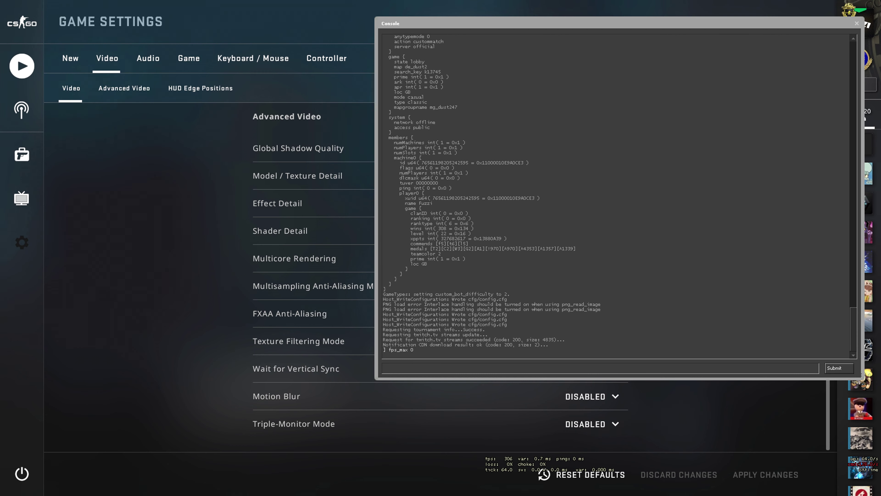
Step: Try frame rate caps of 144 and 240 with the fps_max console command
{"action": "type", "text": "fps_max"}
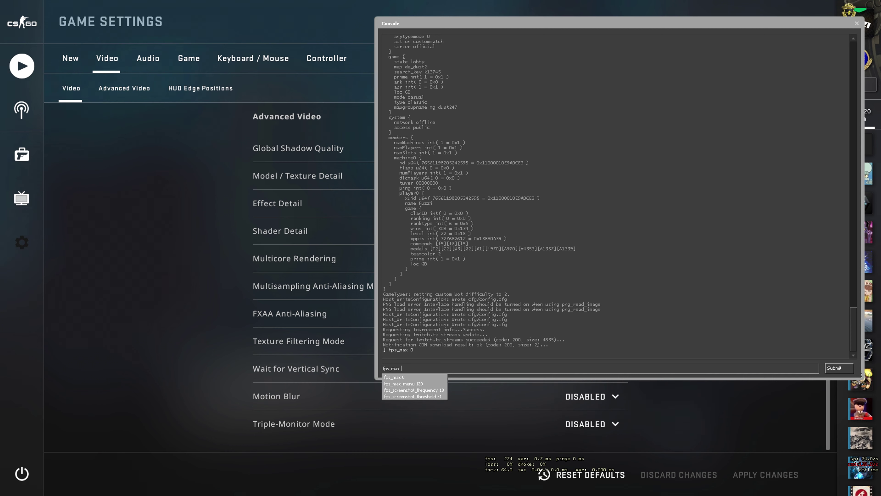
{"action": "type", "text": " 144"}
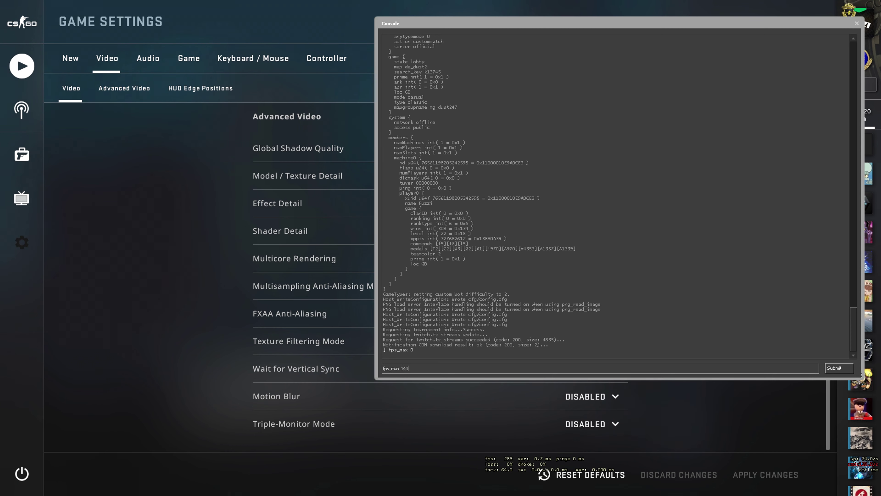
{"action": "key", "text": "Return"}
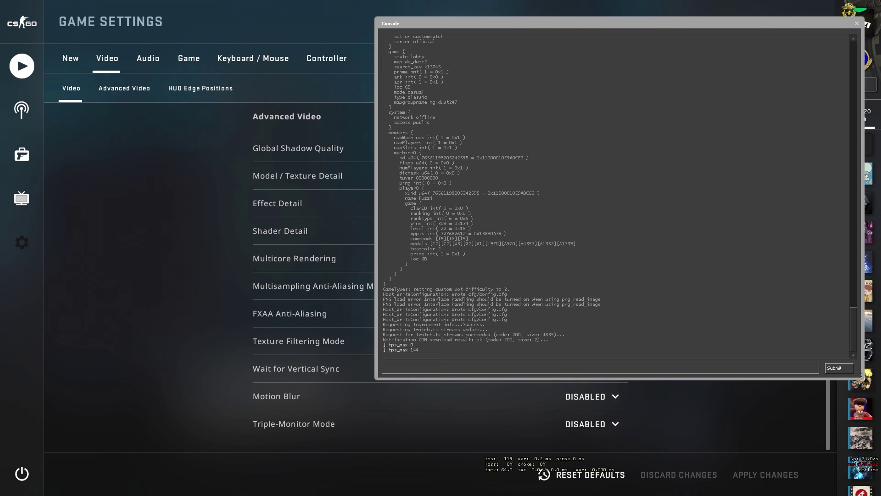
{"action": "type", "text": "fps_max"}
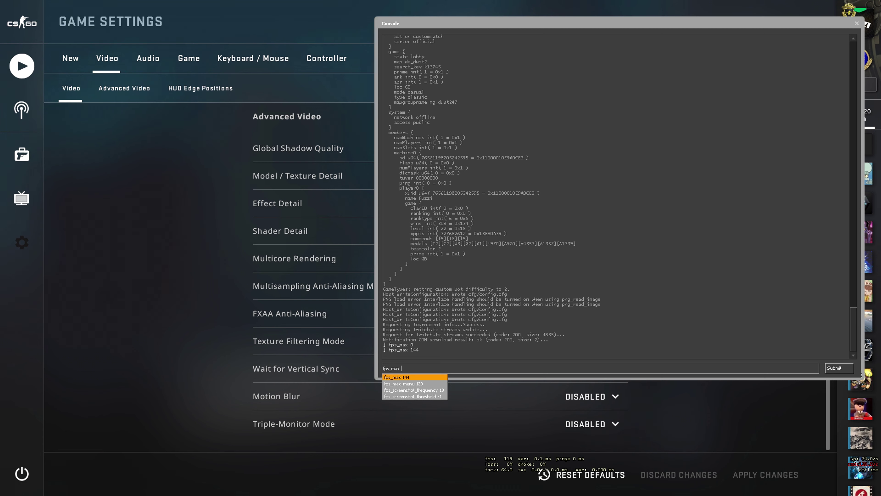
{"action": "type", "text": " 240"}
{"action": "key", "text": "Return"}
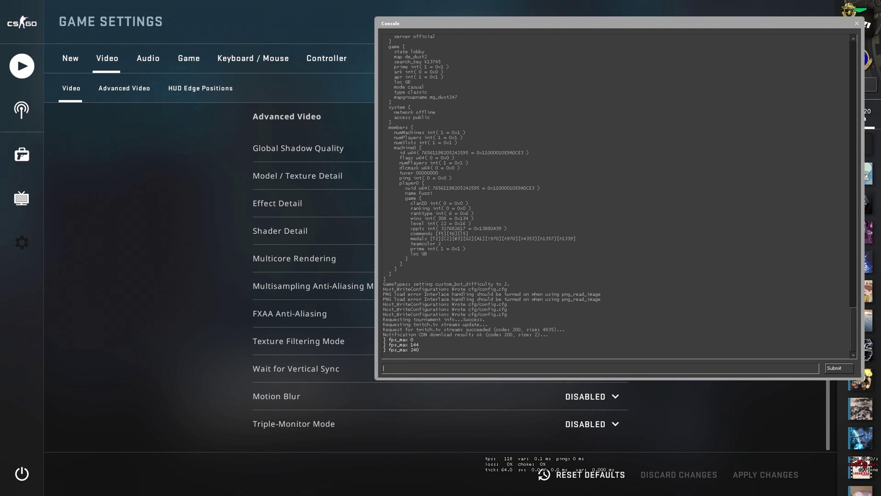
Step: Remove the frame rate cap with the console command fps_max 0 and close the console
{"action": "type", "text": "fps_max 0"}
{"action": "key", "text": "Return"}
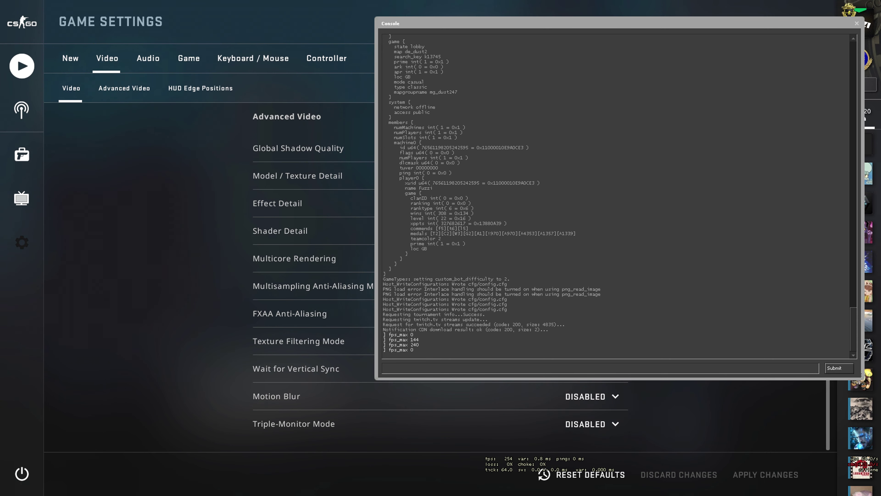
{"action": "key", "text": "grave"}
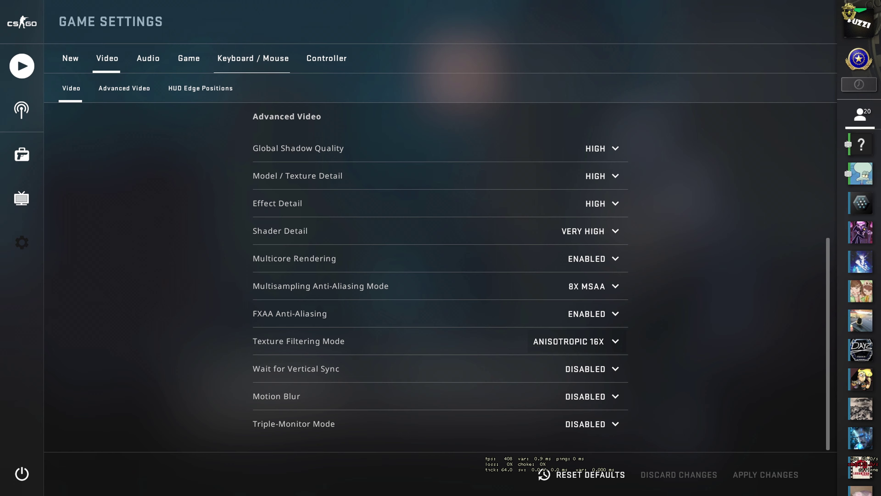
Step: Look through the keyboard and mouse settings and the game settings for the developer console option
{"action": "left_click", "coordinate": [253, 58]}
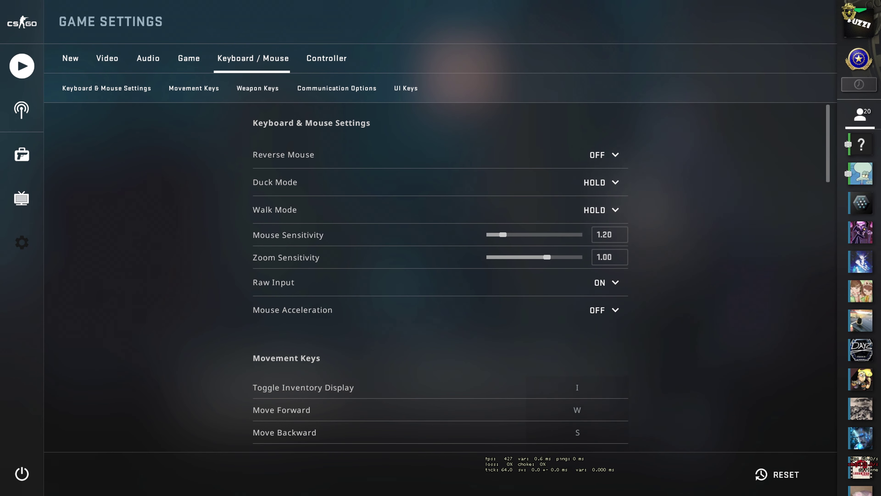
{"action": "scroll", "coordinate": [440, 278], "scroll_direction": "down", "scroll_amount": 15}
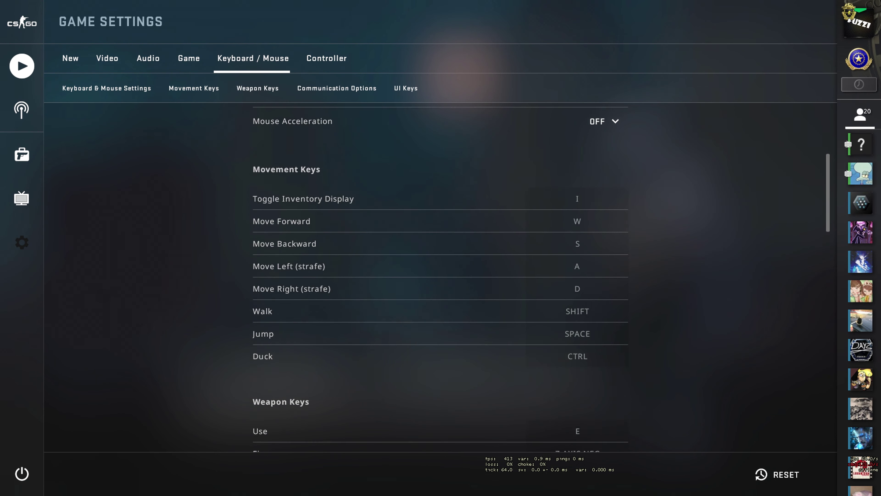
{"action": "scroll", "coordinate": [440, 277], "scroll_direction": "down", "scroll_amount": 10}
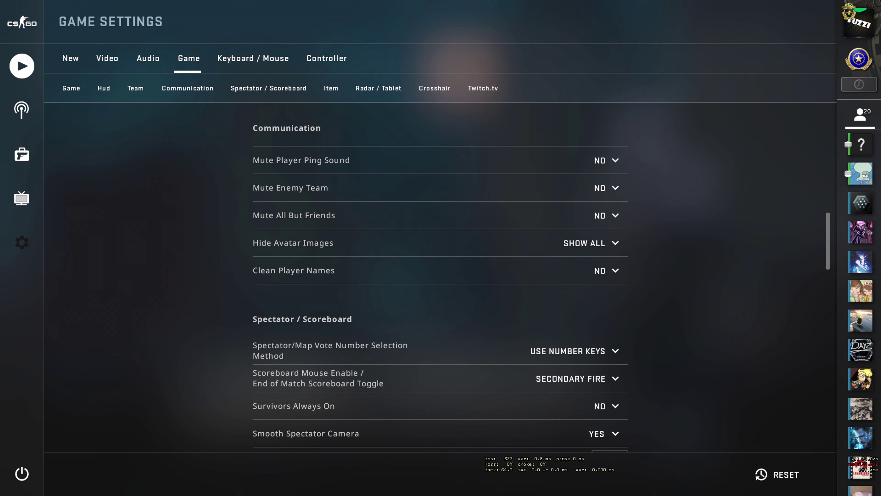
{"action": "scroll", "coordinate": [440, 278], "scroll_direction": "down", "scroll_amount": 6}
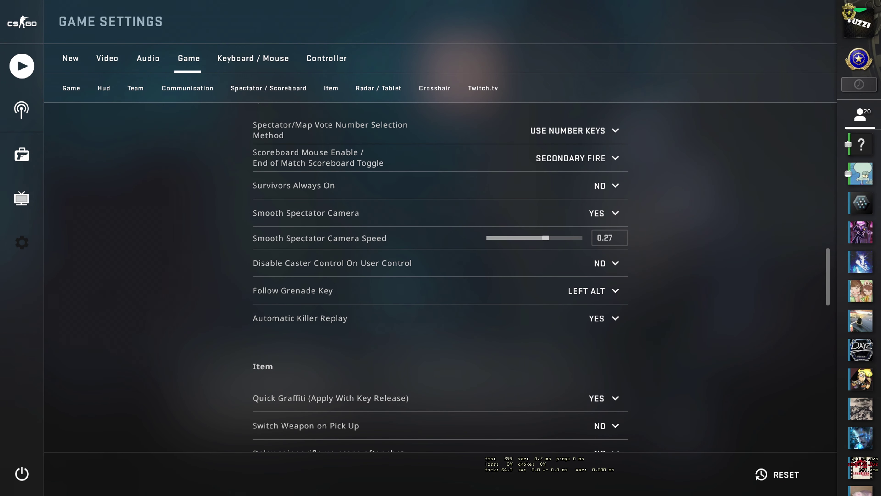
{"action": "scroll", "coordinate": [440, 277], "scroll_direction": "down", "scroll_amount": 10}
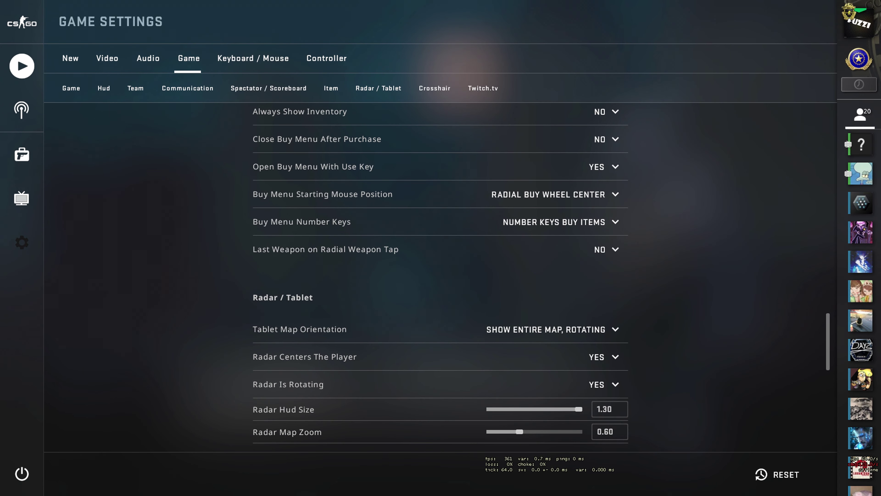
{"action": "scroll", "coordinate": [439, 278], "scroll_direction": "down", "scroll_amount": 5}
{"action": "scroll", "coordinate": [440, 274], "scroll_direction": "down", "scroll_amount": 9}
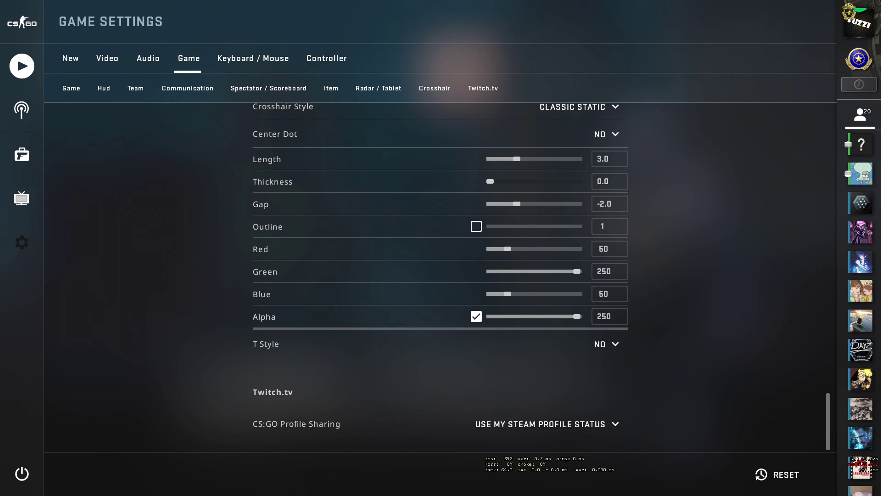
Step: Find the Enable Developer Console setting in the Game section and check its choices
{"action": "scroll", "coordinate": [440, 278], "scroll_direction": "up", "scroll_amount": 11}
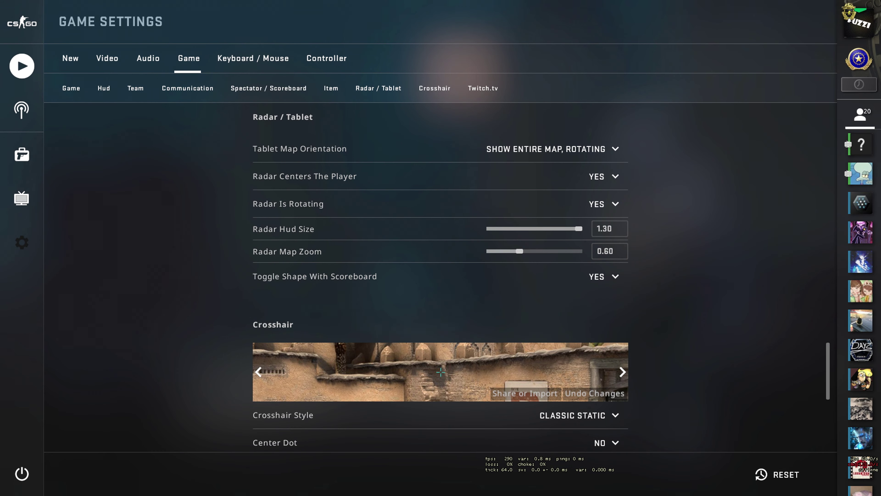
{"action": "scroll", "coordinate": [440, 278], "scroll_direction": "up", "scroll_amount": 8}
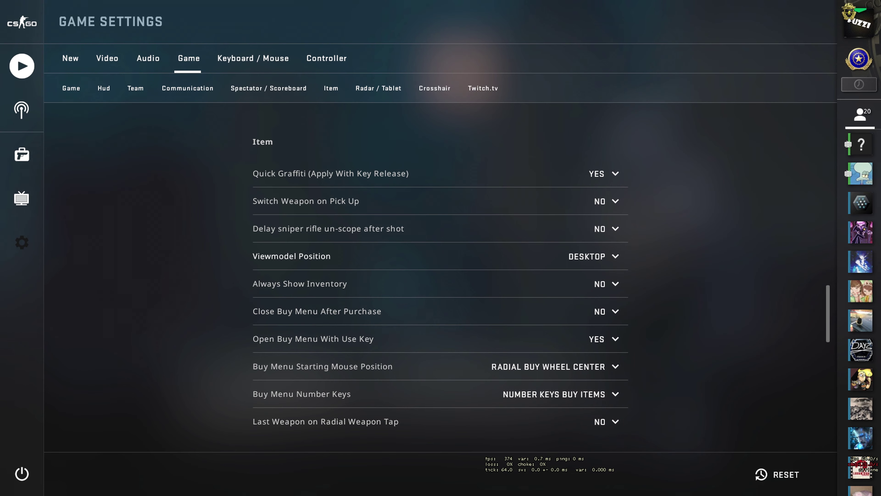
{"action": "scroll", "coordinate": [440, 271], "scroll_direction": "up", "scroll_amount": 5}
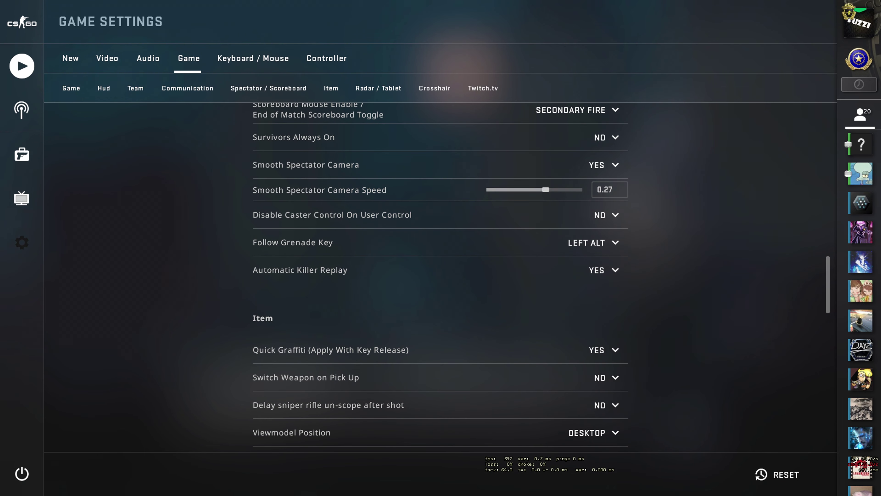
{"action": "scroll", "coordinate": [440, 271], "scroll_direction": "up", "scroll_amount": 4}
{"action": "scroll", "coordinate": [440, 271], "scroll_direction": "up", "scroll_amount": 8}
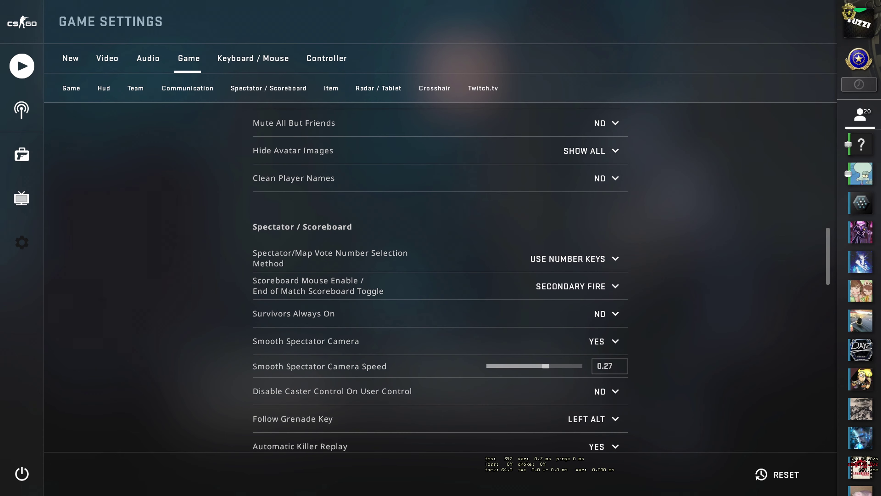
{"action": "scroll", "coordinate": [440, 270], "scroll_direction": "up", "scroll_amount": 15}
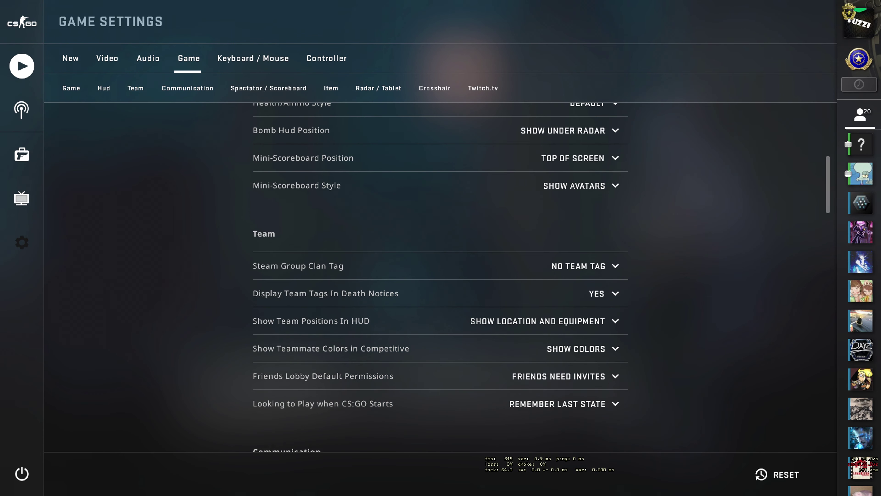
{"action": "scroll", "coordinate": [439, 271], "scroll_direction": "up", "scroll_amount": 1}
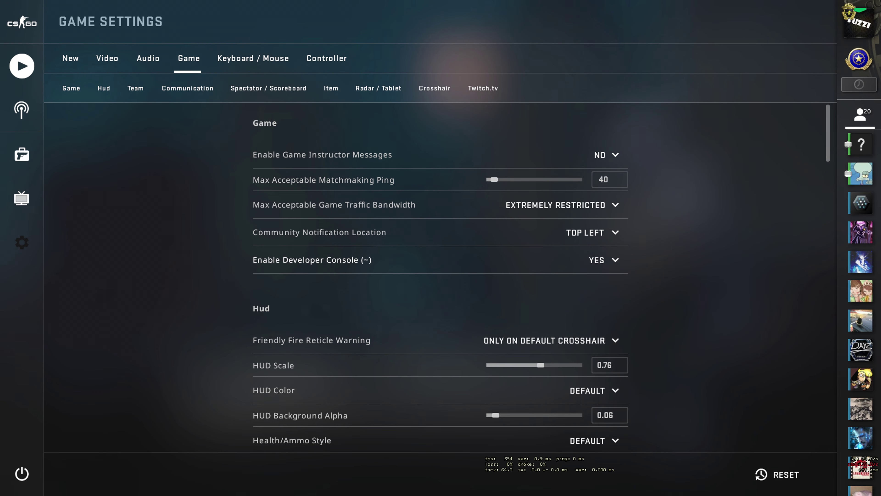
{"action": "left_click", "coordinate": [603, 260]}
{"action": "left_click", "coordinate": [604, 259]}
Step: Review the previously entered fps_max commands in the developer console and return to the main menu
{"action": "key", "text": "grave"}
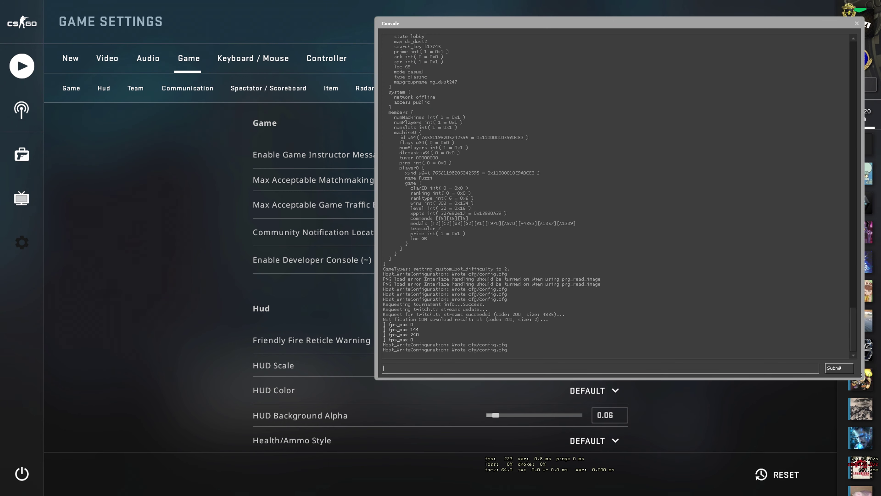
{"action": "key", "text": "Up"}
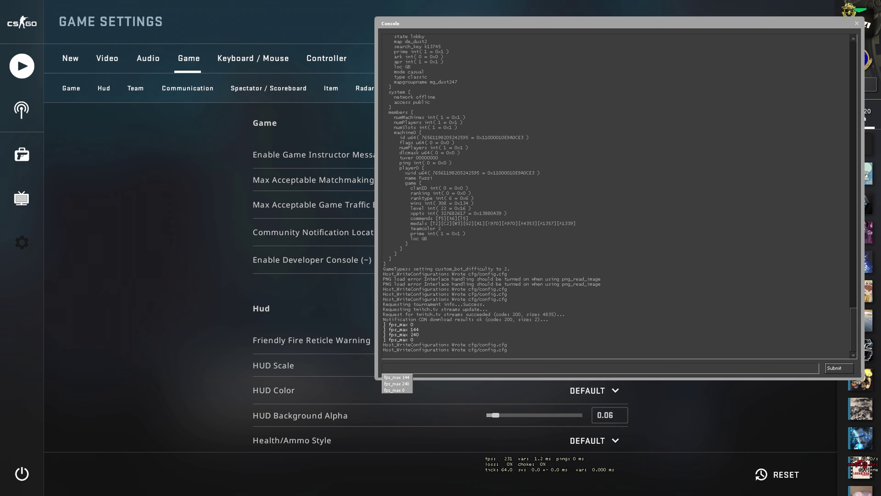
{"action": "key", "text": "grave"}
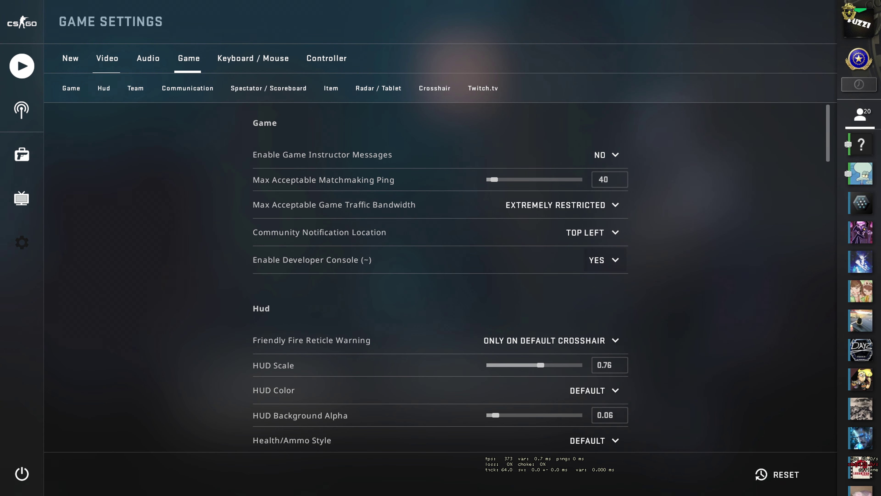
{"action": "left_click", "coordinate": [70, 58]}
{"action": "key", "text": "Escape"}
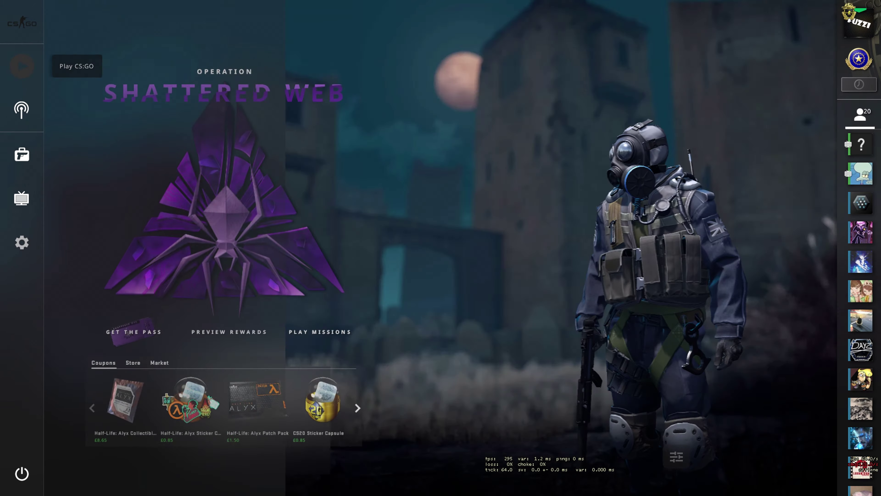